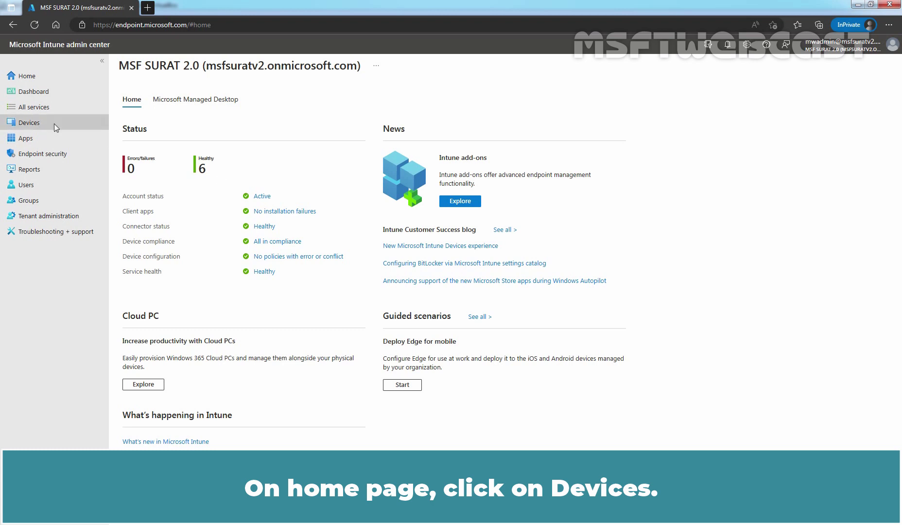
Start a new Windows 10 and later configuration profile from the Templates type's Device restrictions template
click(32, 124)
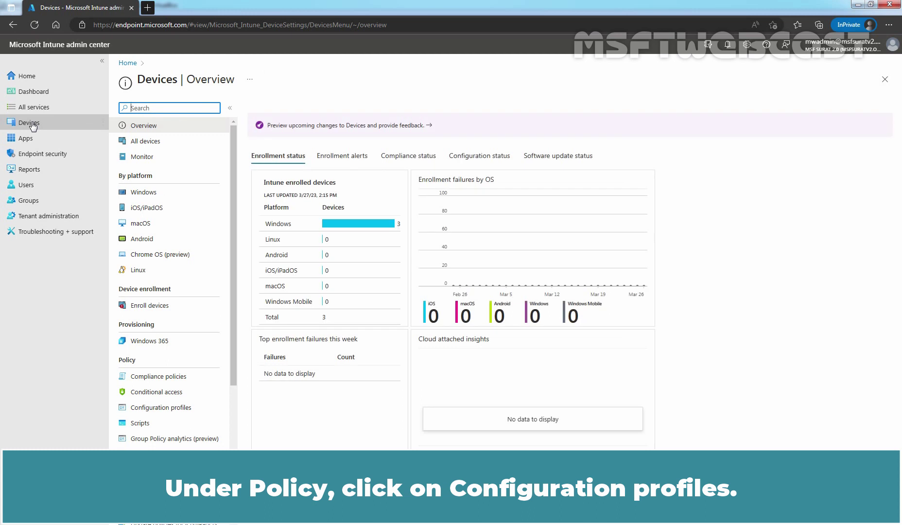
click(167, 409)
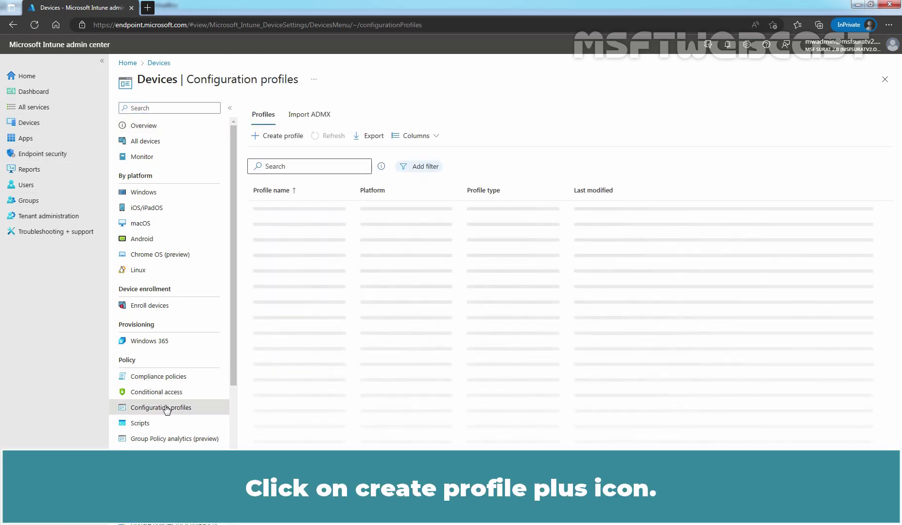
click(276, 138)
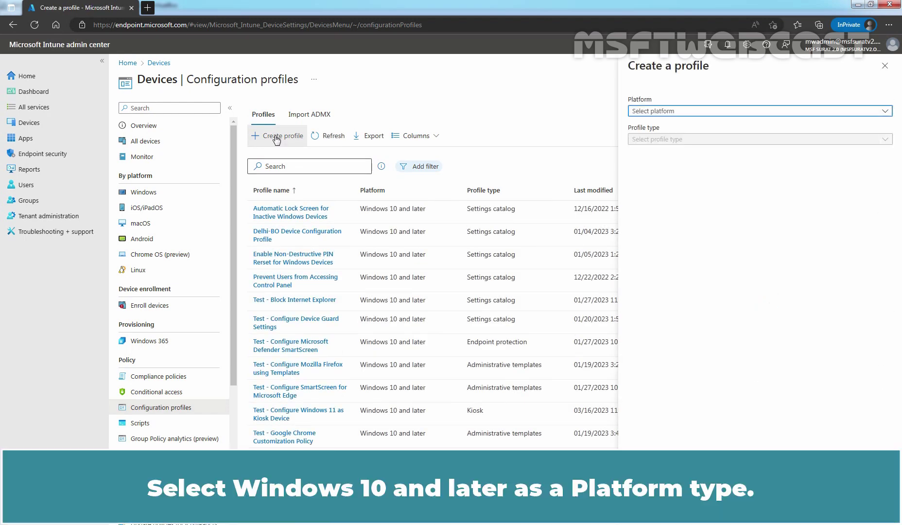
click(643, 112)
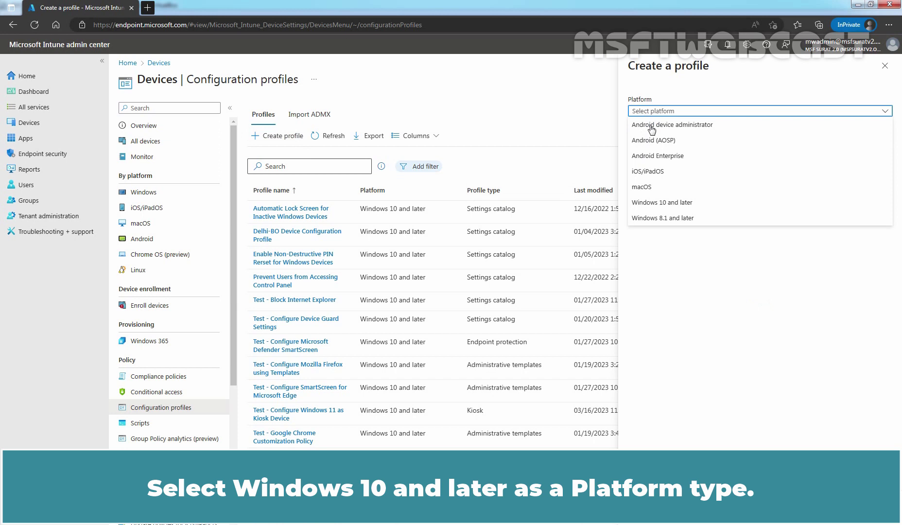
click(648, 202)
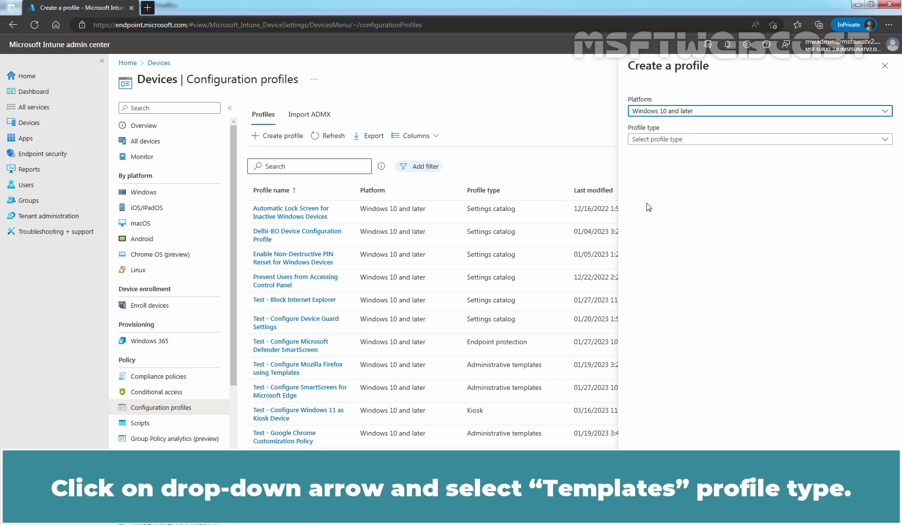
click(648, 140)
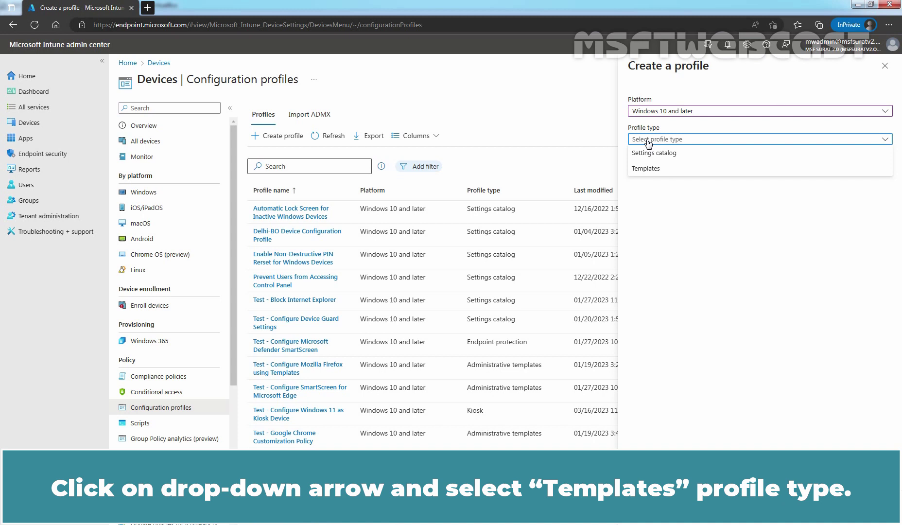
click(648, 168)
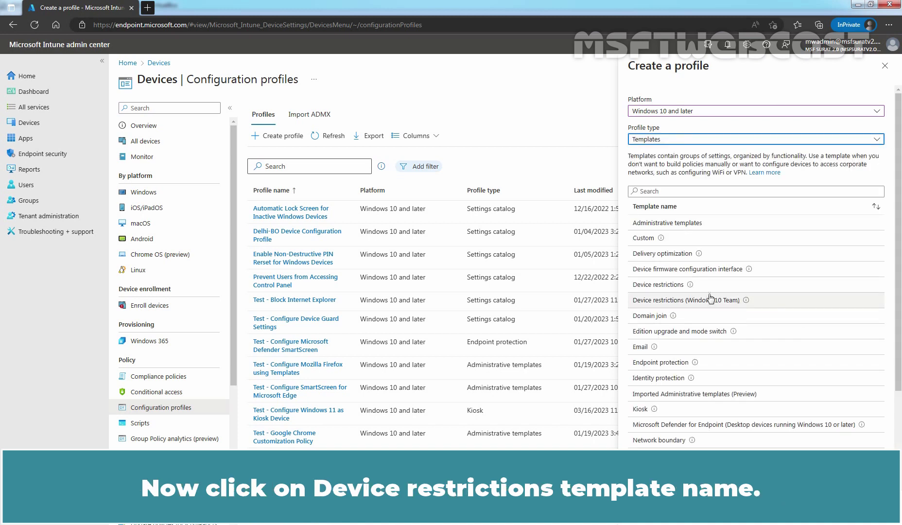
click(661, 286)
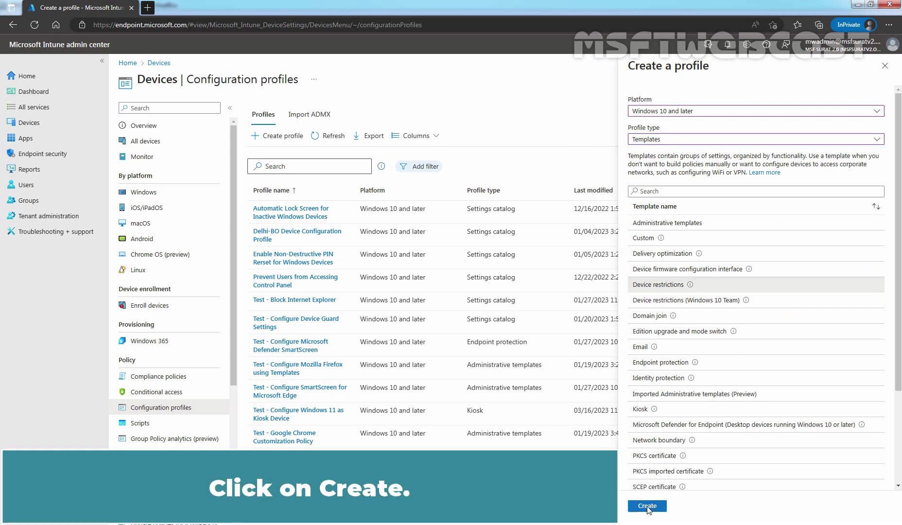
Create the Device restrictions profile to reach its Basics tab
click(652, 507)
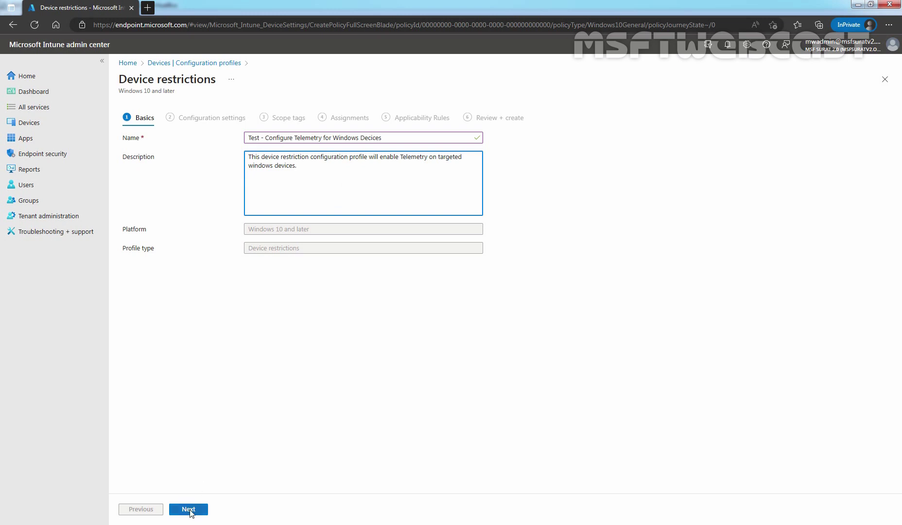
In the configuration settings, expand Reporting and Telemetry and show the Share usage data choices
click(191, 508)
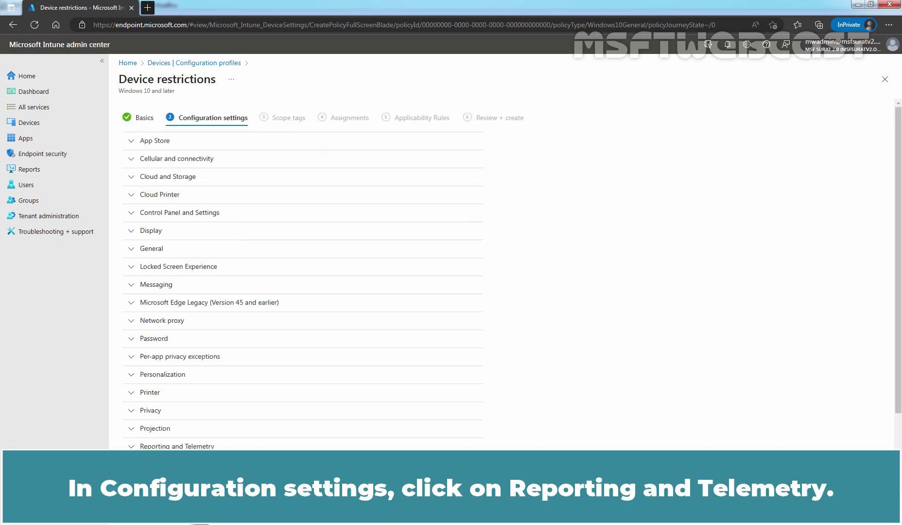
scroll(251, 382, down, 2)
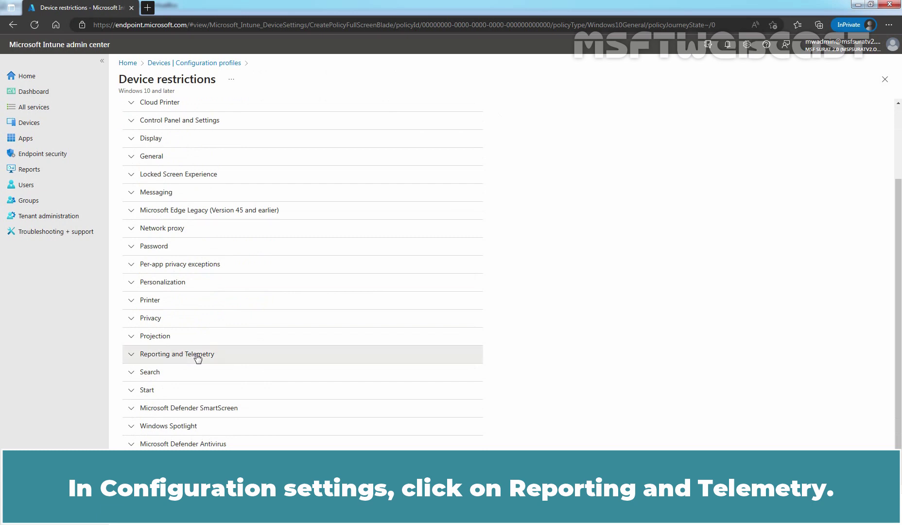
click(197, 358)
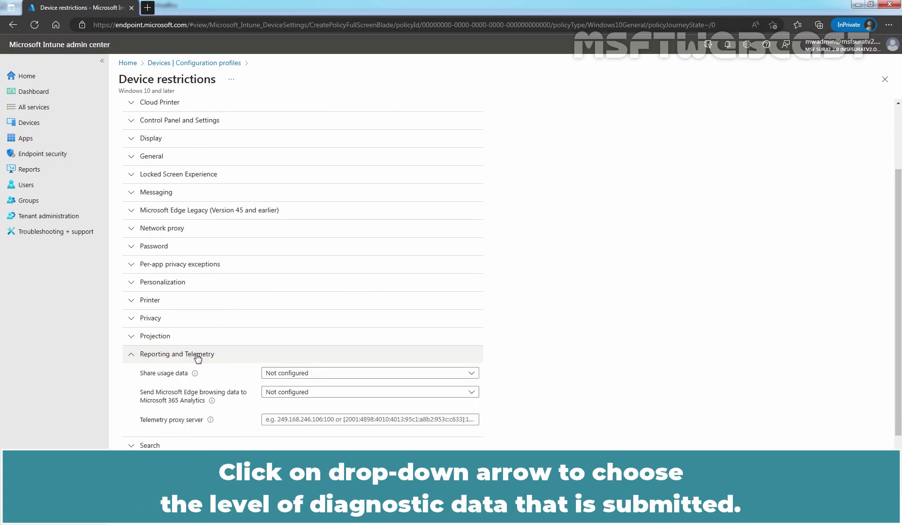
click(468, 376)
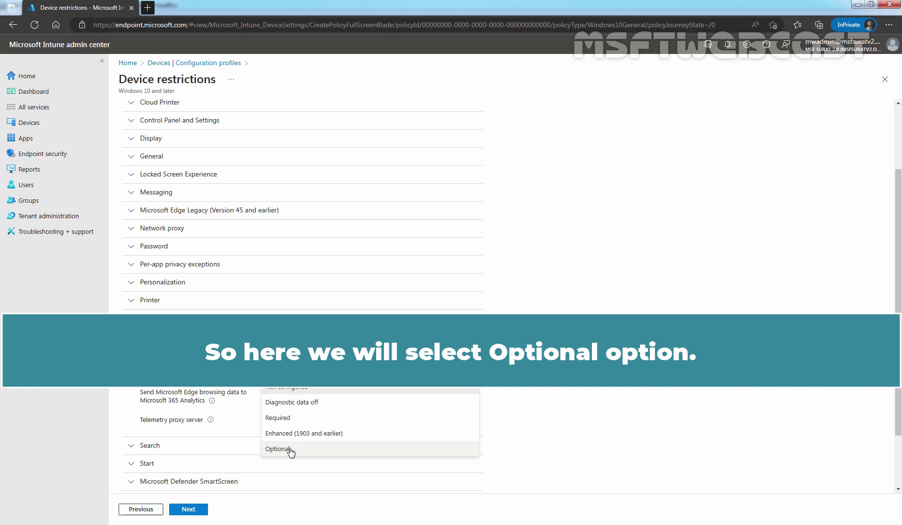
Set Share usage data to Optional and move past Scope tags with the Default tag kept
click(278, 448)
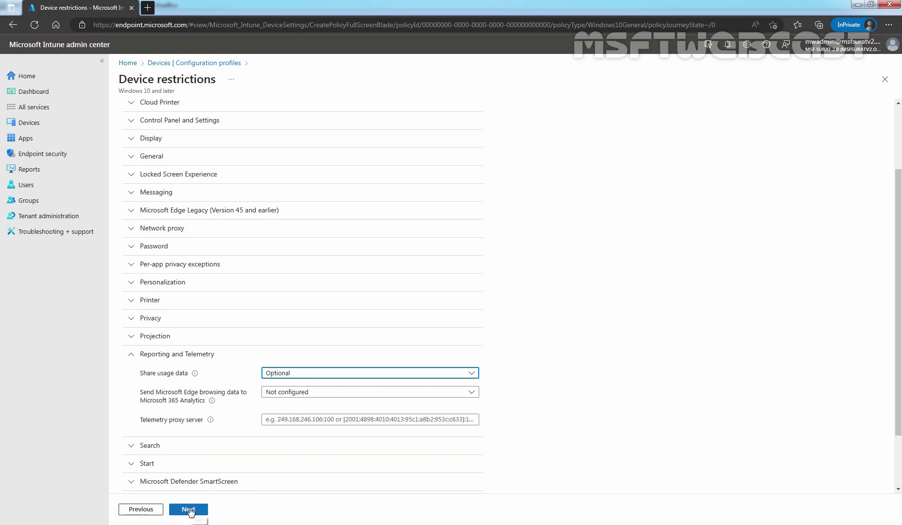
click(189, 510)
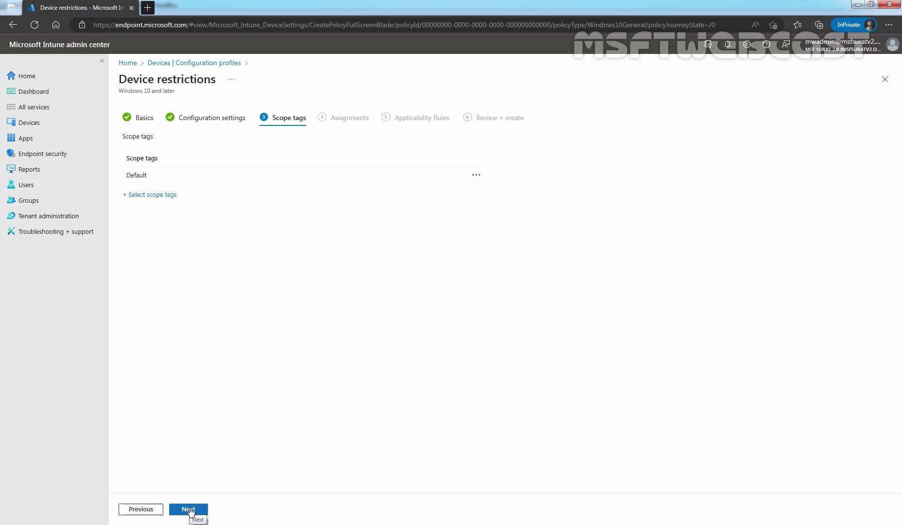
click(190, 509)
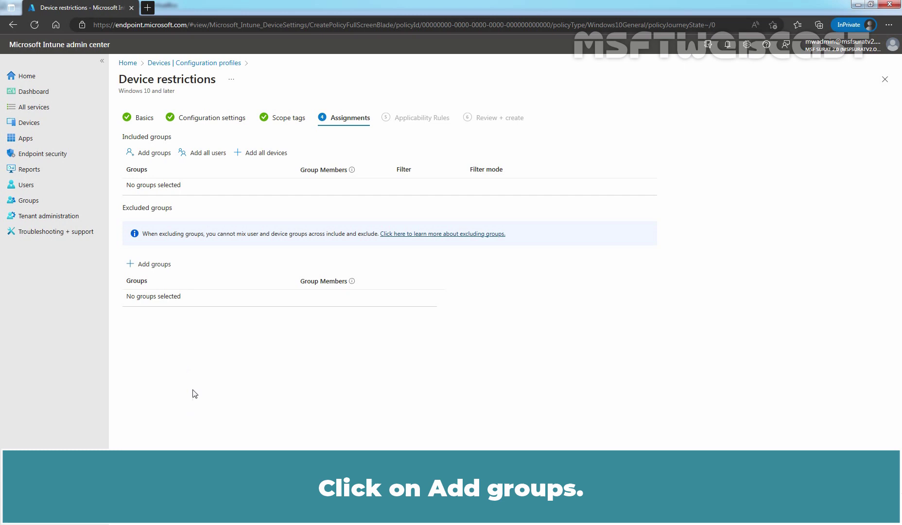
Include the UpdateMonitor_TestDevices group in the assignments and move on to Applicability Rules
click(151, 154)
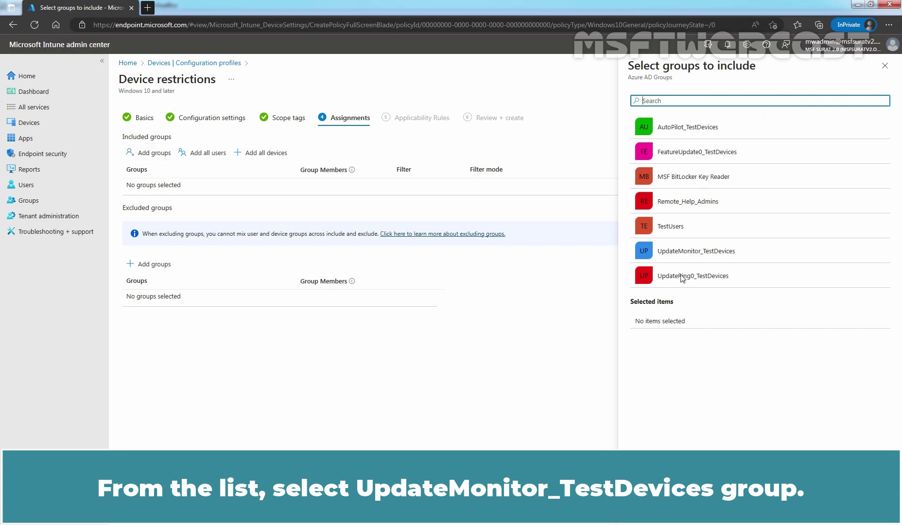
click(719, 252)
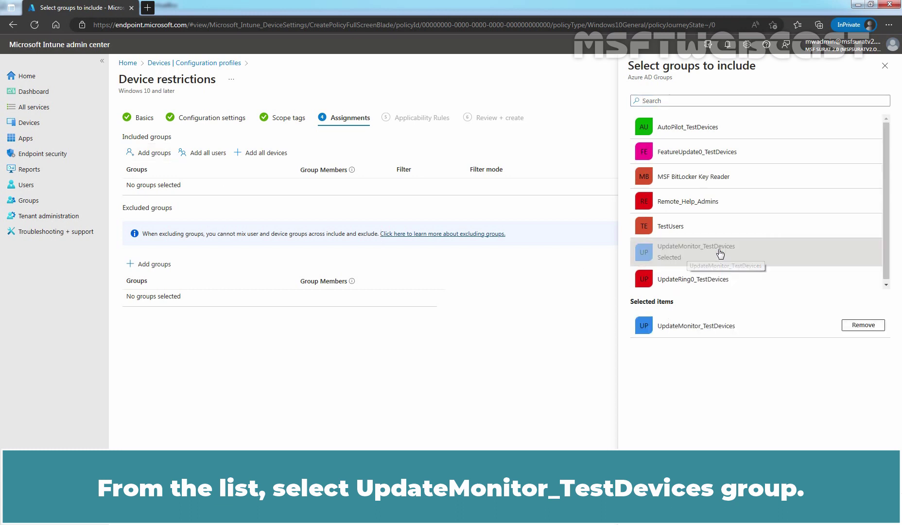
click(647, 509)
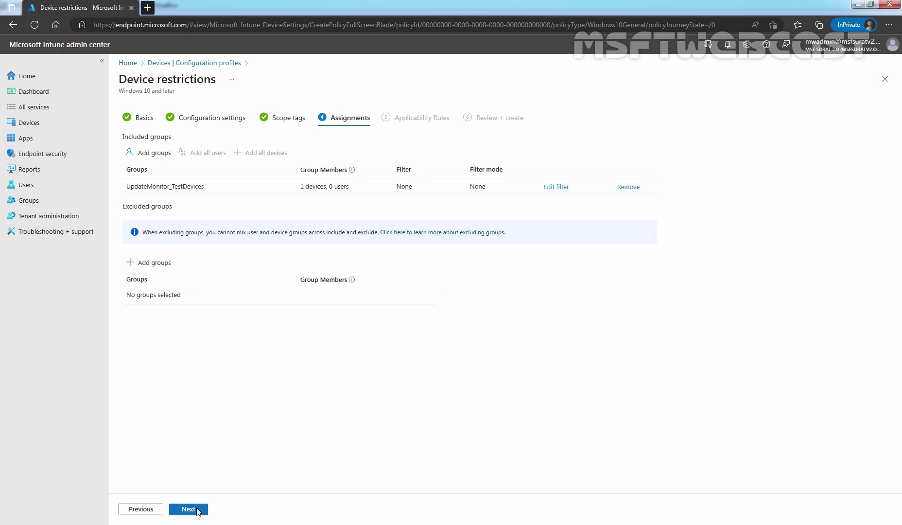
click(189, 509)
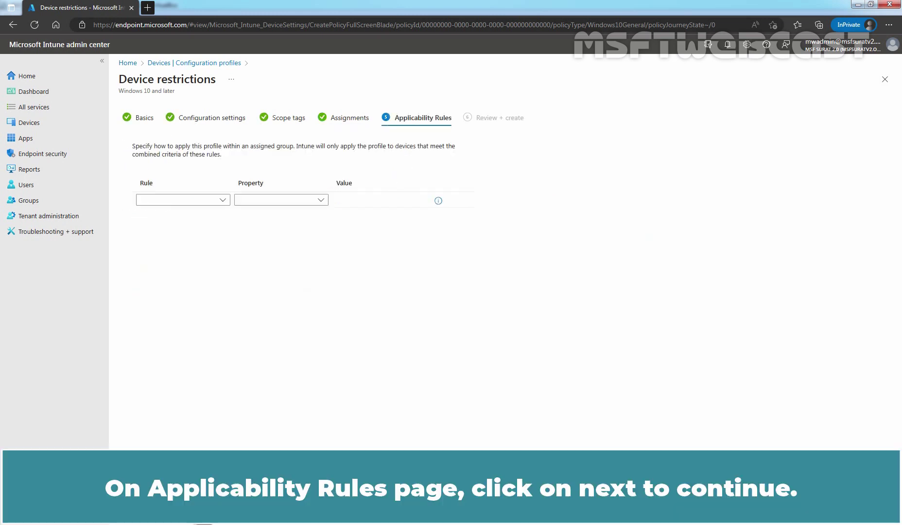
Skip applicability rules, review the summary and create the telemetry profile
click(189, 509)
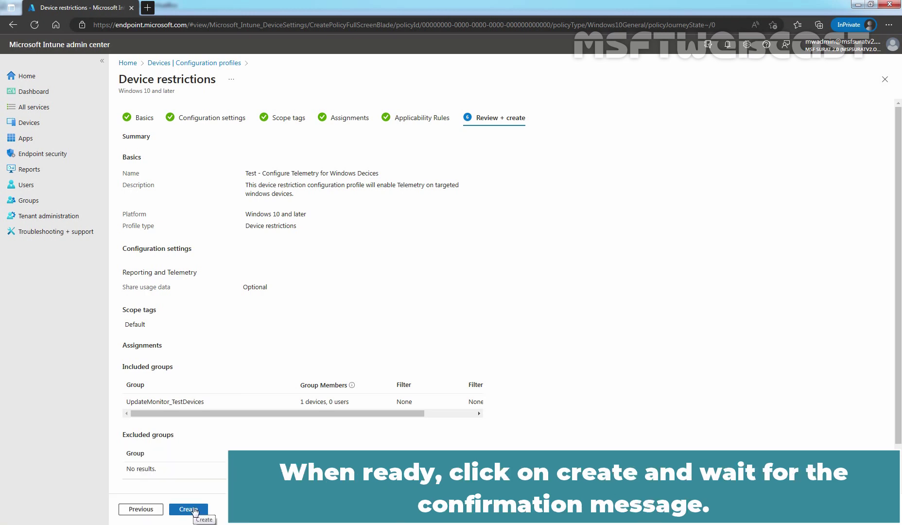
click(195, 510)
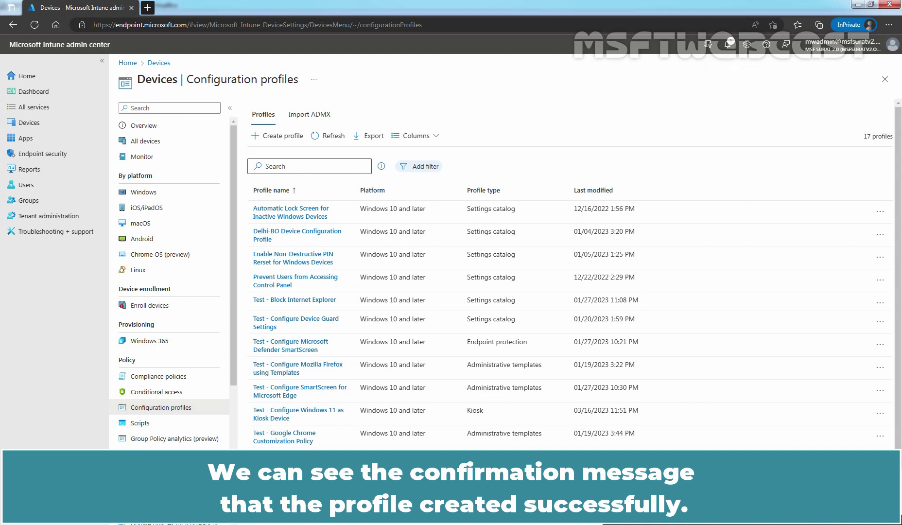
Refresh the profile list, sort it by platform and open the new Configure Telemetry profile
click(332, 136)
click(362, 194)
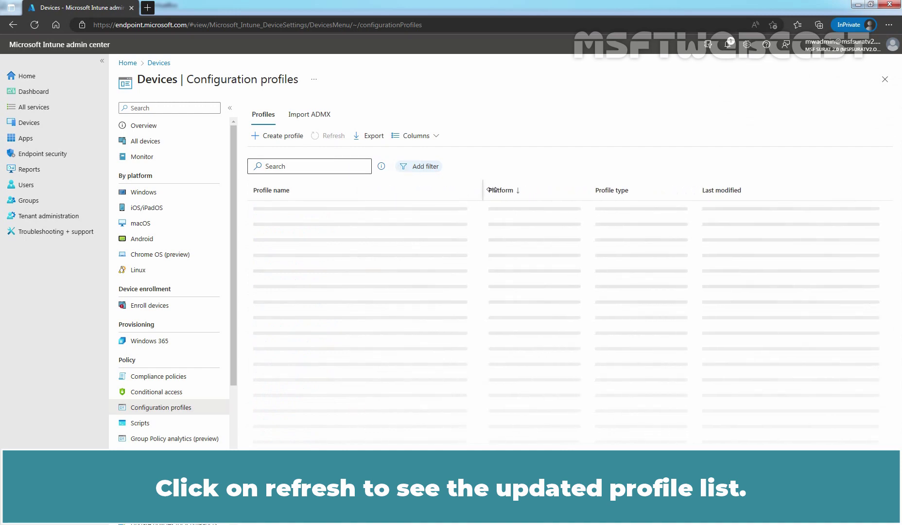
scroll(464, 257, down, 1)
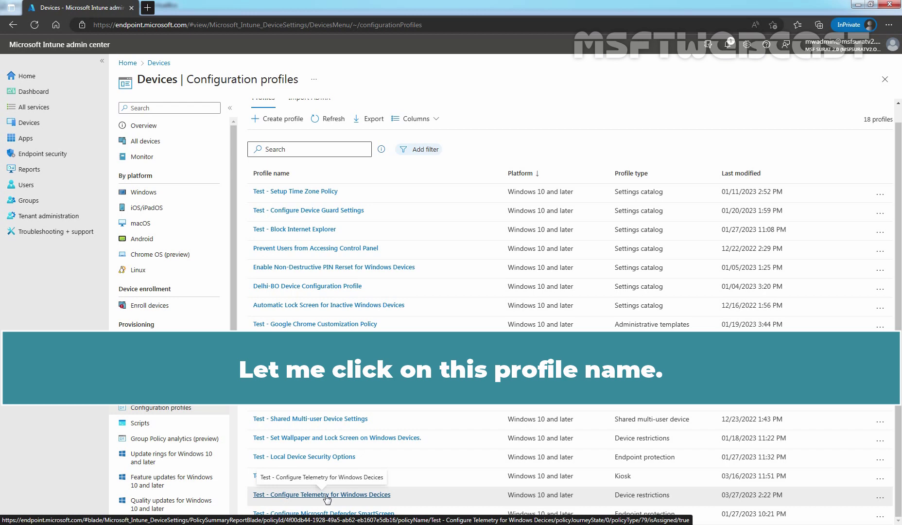
click(325, 494)
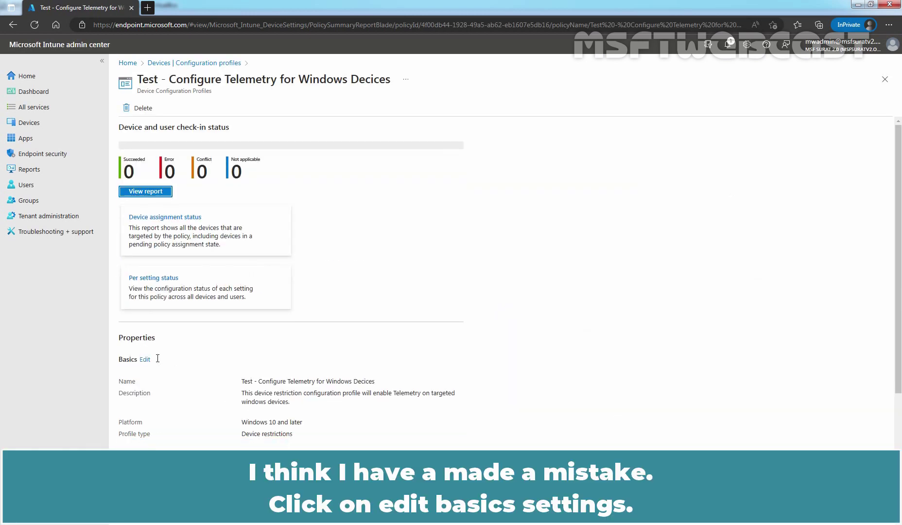
Correct the profile name to 'Test - Configure Telemetry for Windows Devices' and save it
click(144, 361)
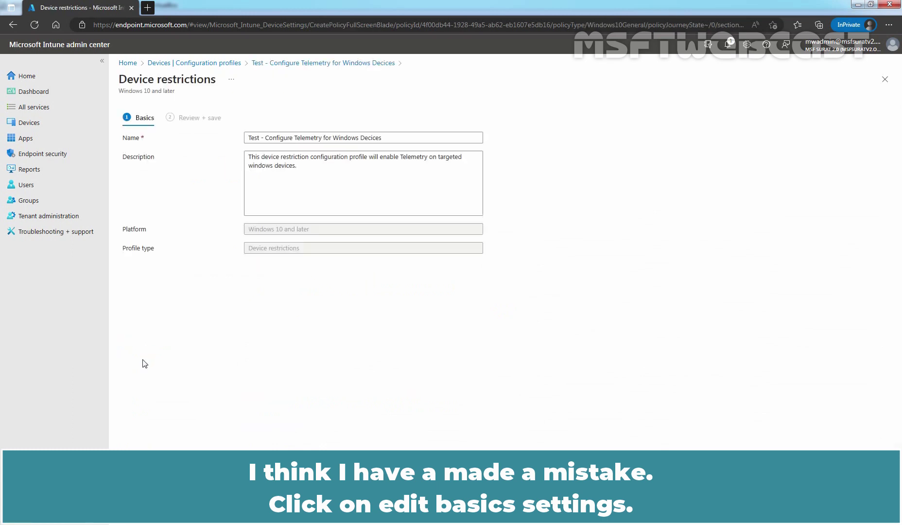
click(373, 138)
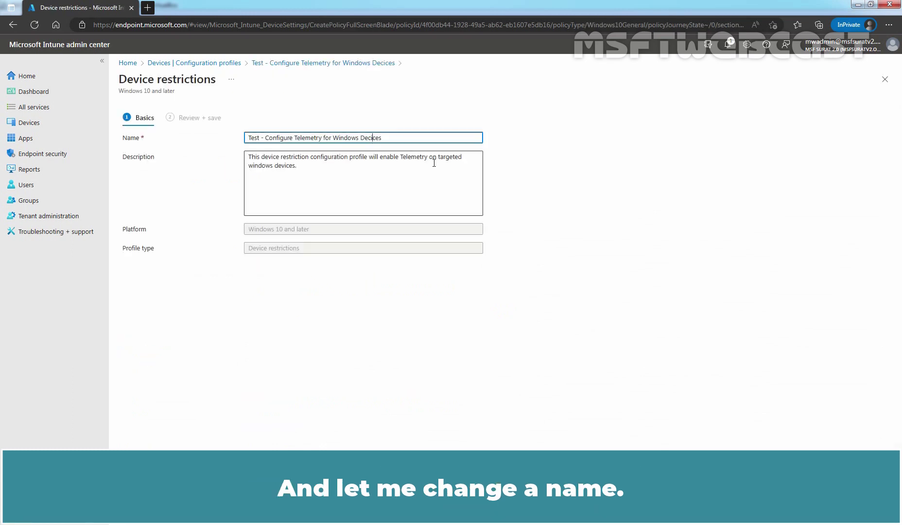
key(BackSpace)
text(v)
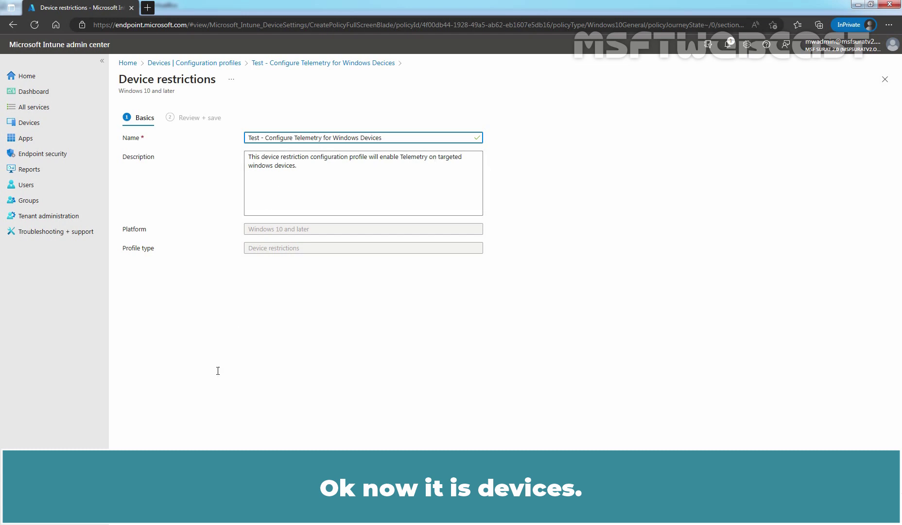
click(151, 511)
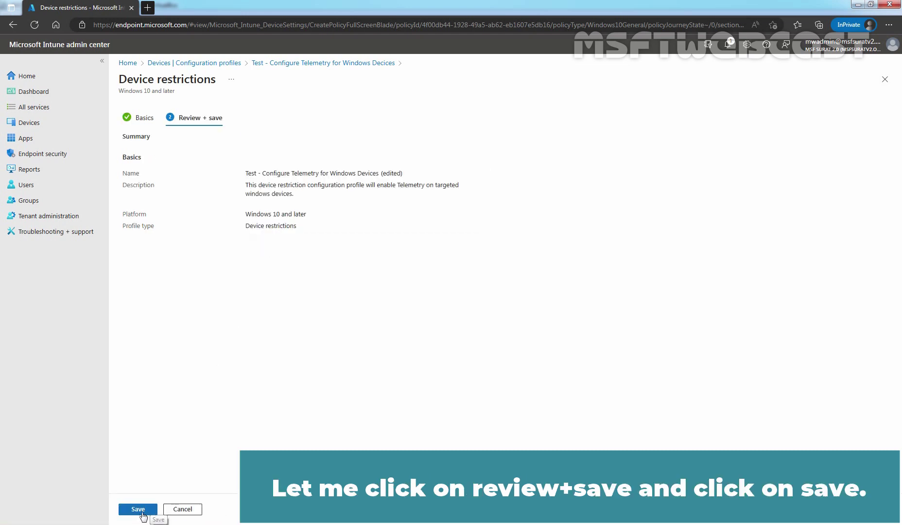
click(141, 514)
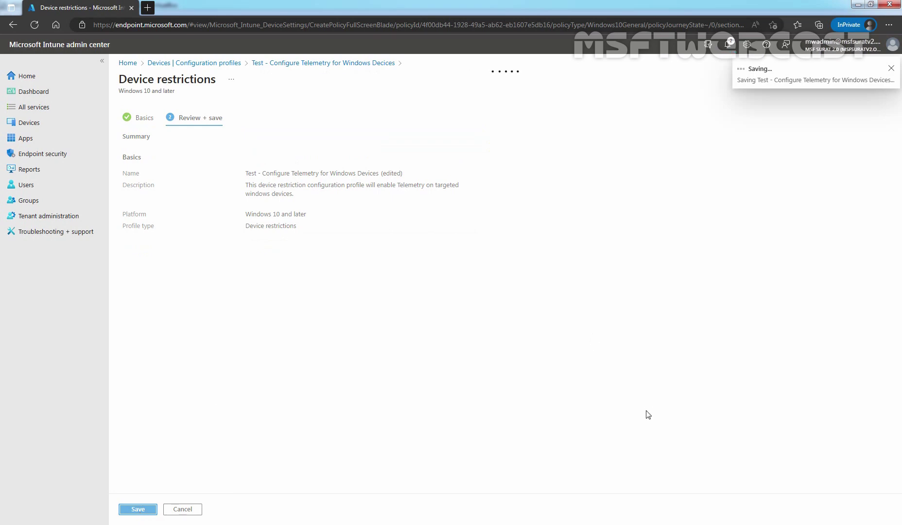
Dismiss the saved notice, close the policy and refresh the configuration profiles list
click(891, 68)
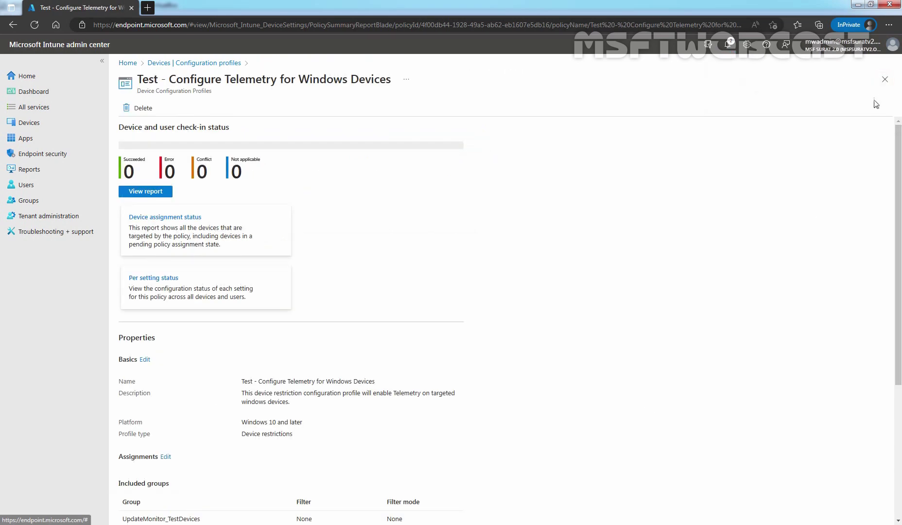
click(884, 79)
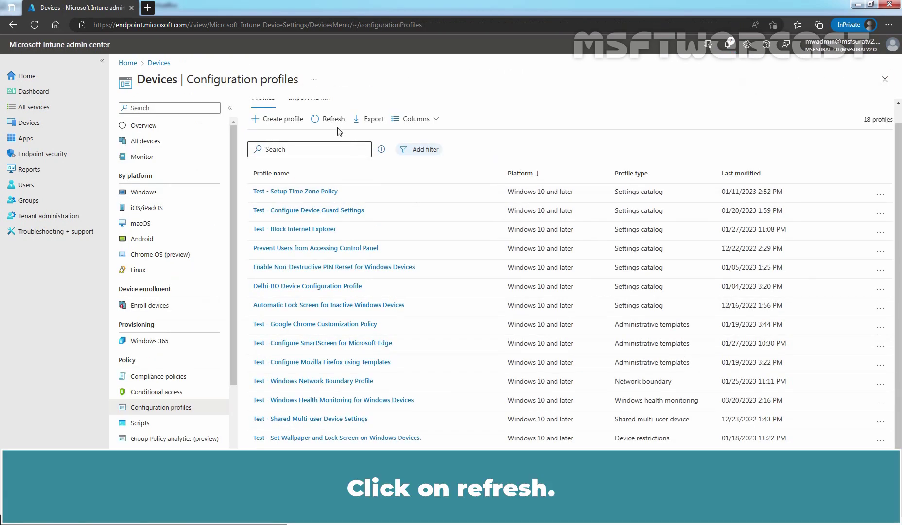
click(330, 119)
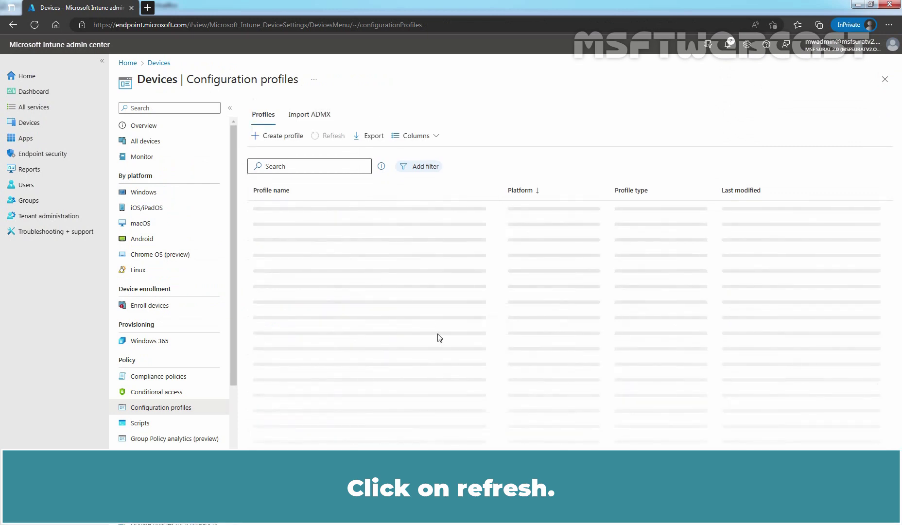
scroll(440, 338, down, 1)
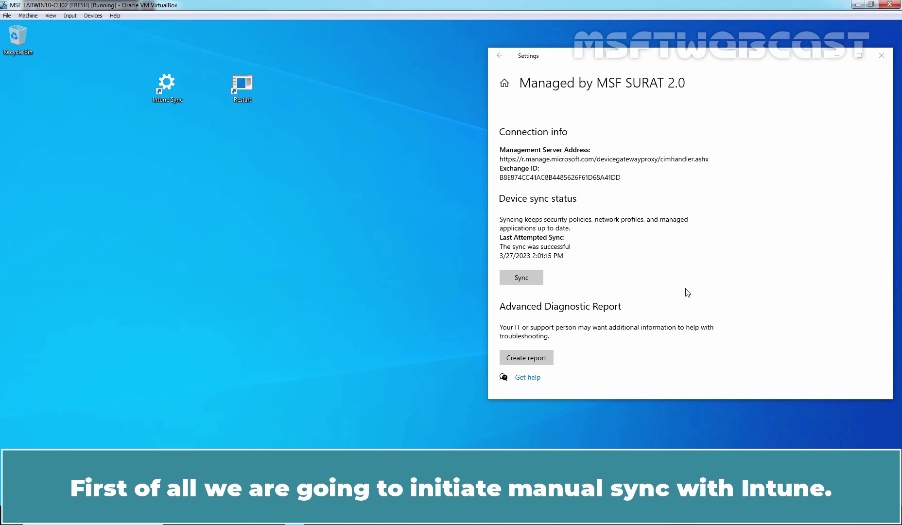
Run a manual Intune sync from the Managed by page until it reports success
click(521, 278)
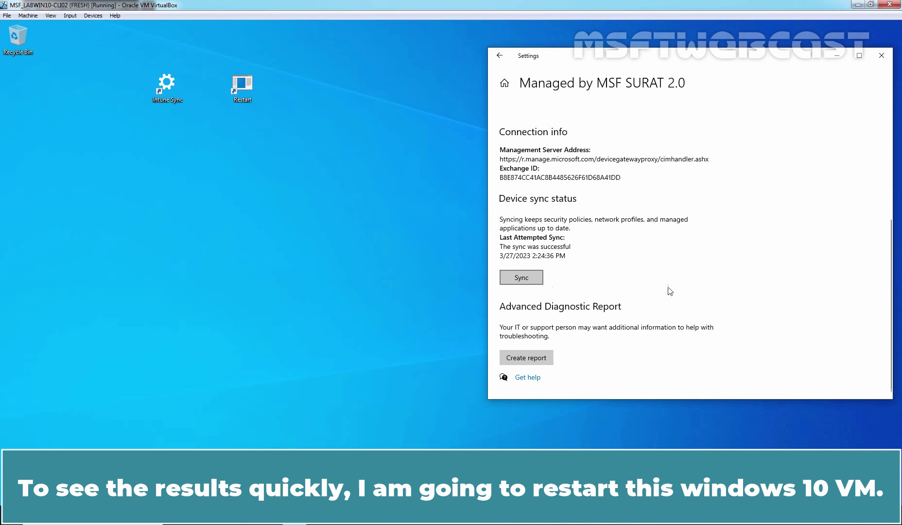
Close Settings, restart the VM and sign back in with the PIN
click(881, 56)
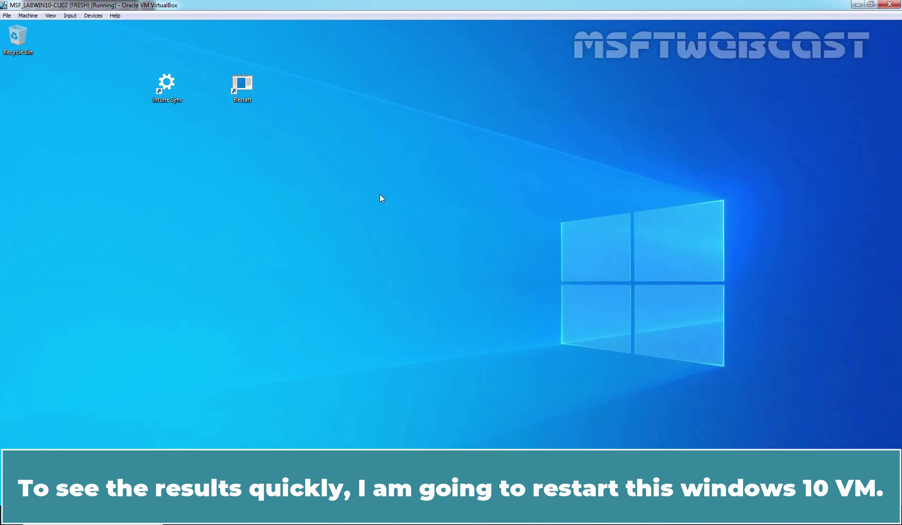
double_click(248, 86)
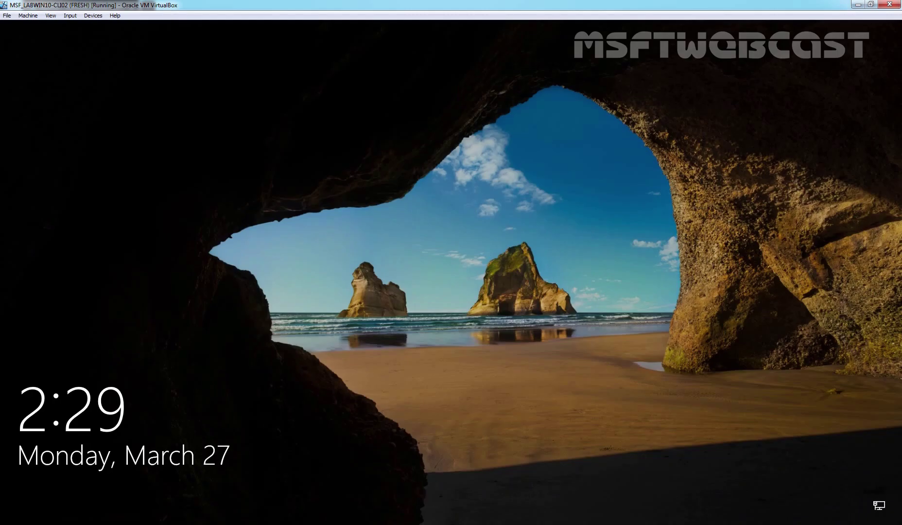
key(space)
text(1234)
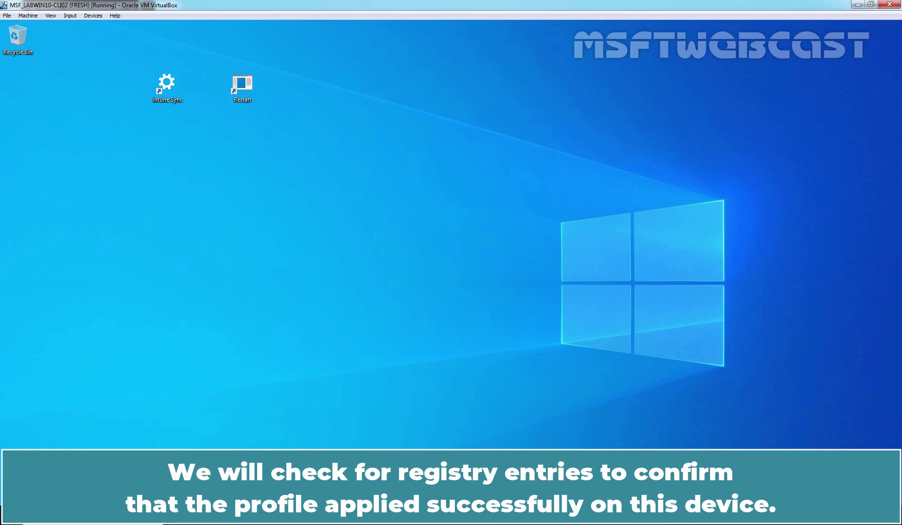
Launch Registry Editor with regedit from the Run prompt, approving the UAC request
key(super+r)
text(regedit)
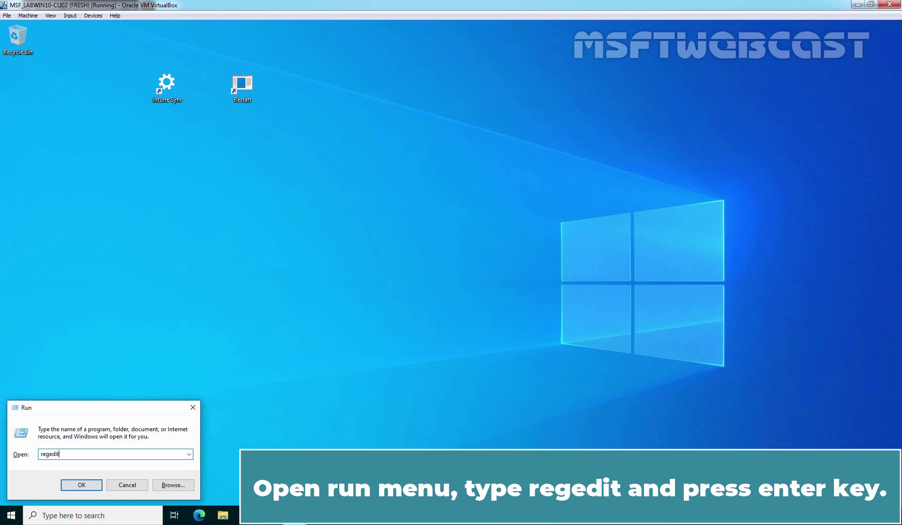
key(Return)
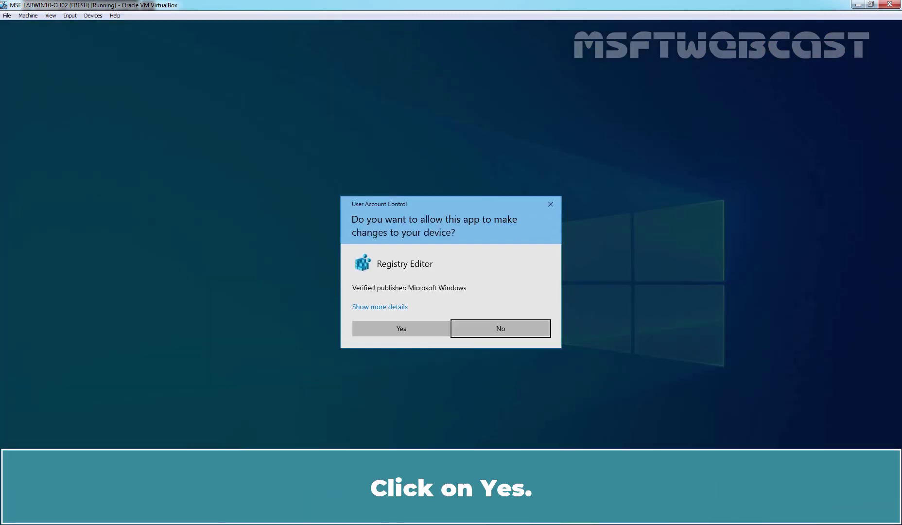
click(399, 328)
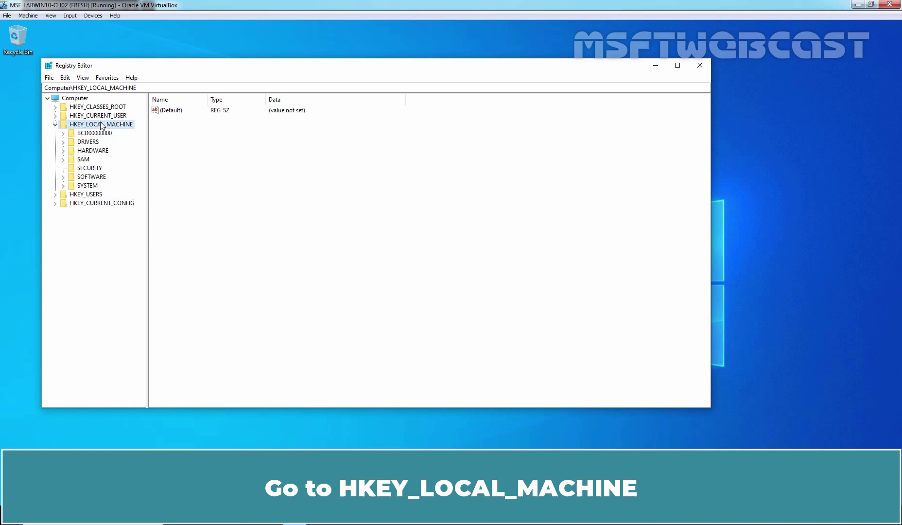
Navigate to HKLM\SOFTWARE\Policies\Microsoft\Windows\DataCollection to show AllowTelemetry set to 3
double_click(95, 178)
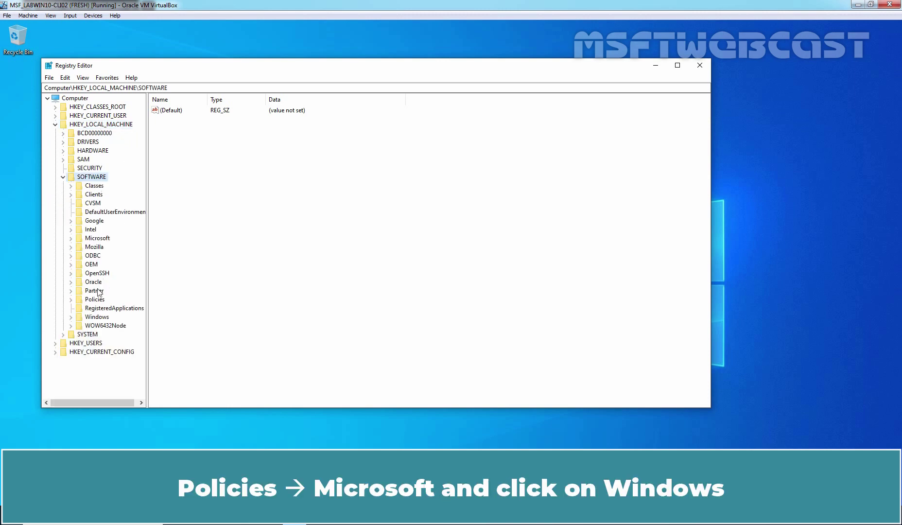
click(100, 300)
double_click(101, 300)
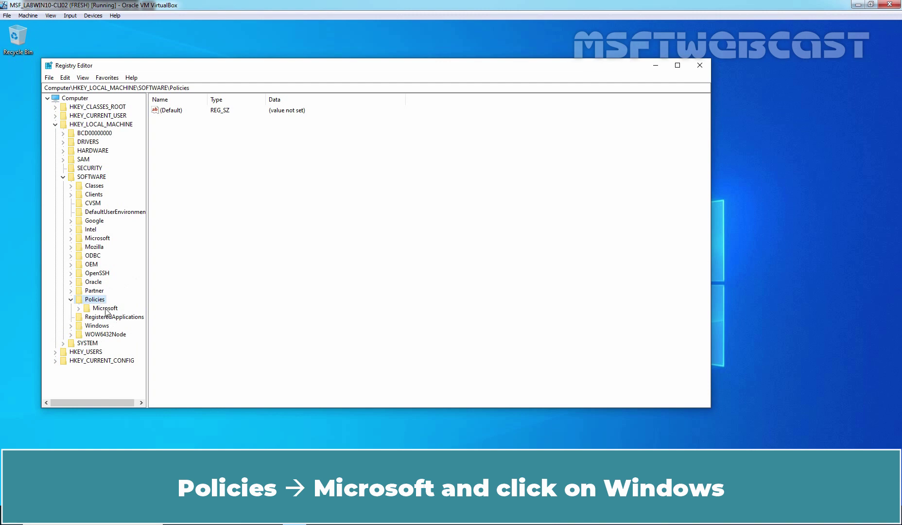
double_click(106, 309)
scroll(108, 284, down, 2)
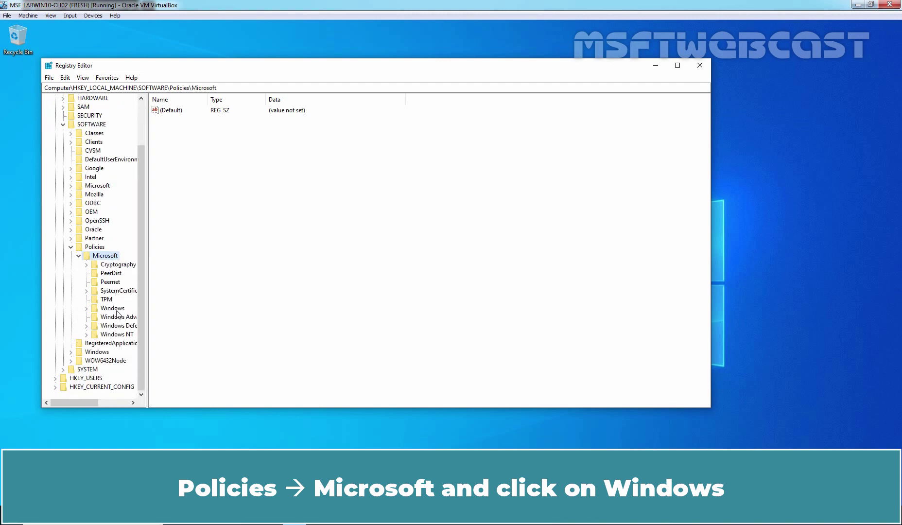
click(115, 308)
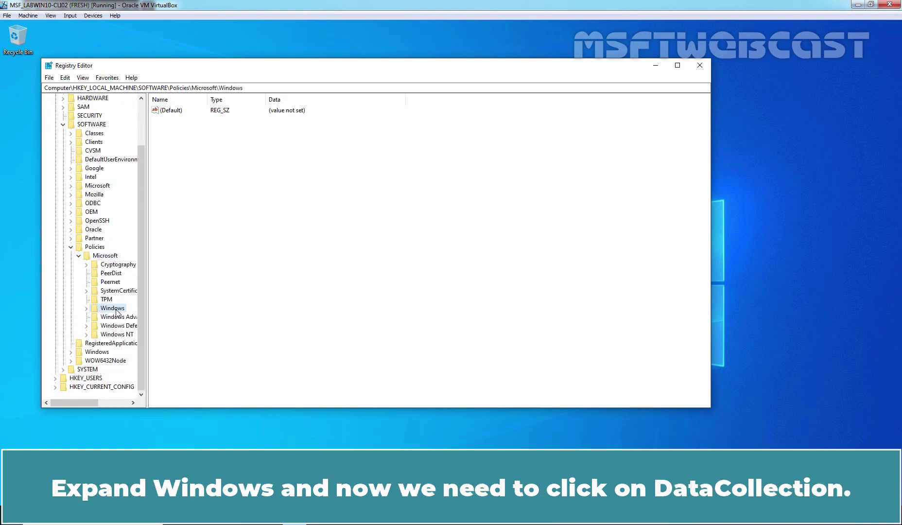
double_click(116, 309)
drag(147, 275, 210, 277)
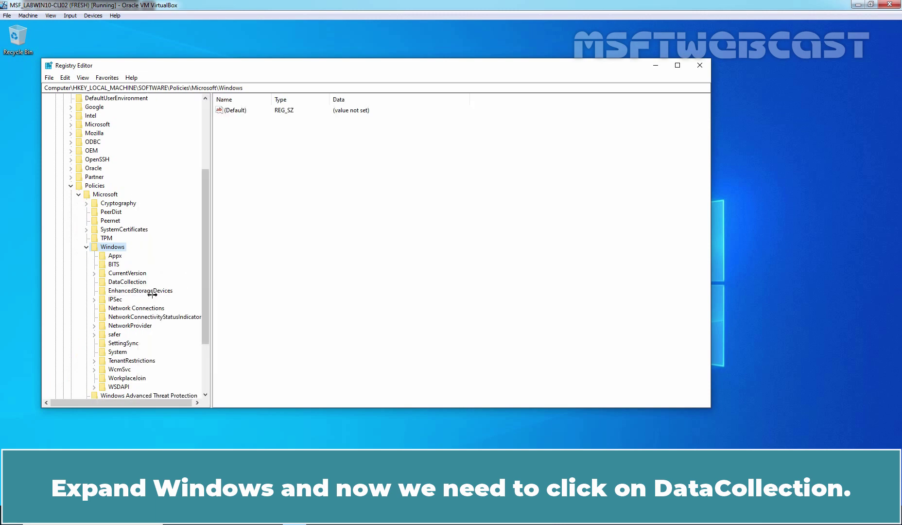
click(122, 283)
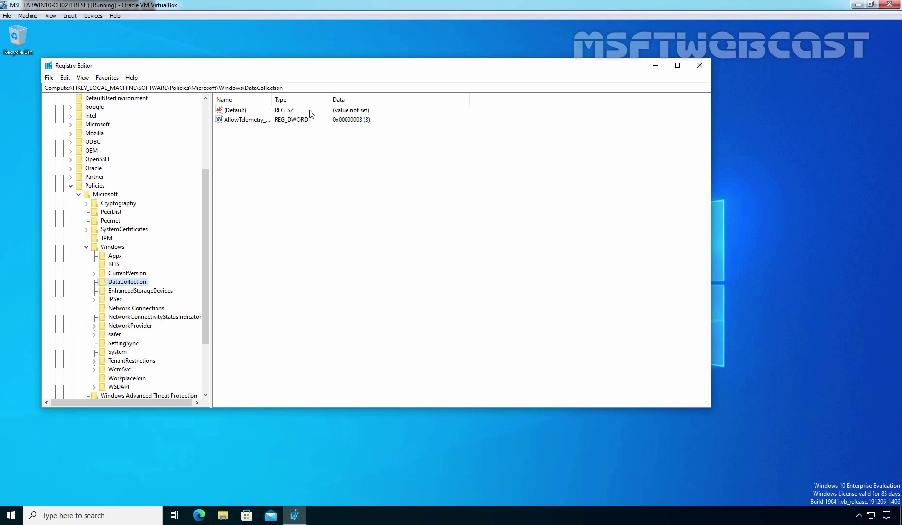
Auto-size the Name column and select AllowTelemetry_PolicyManager, a REG_DWORD of 0x00000003
double_click(271, 98)
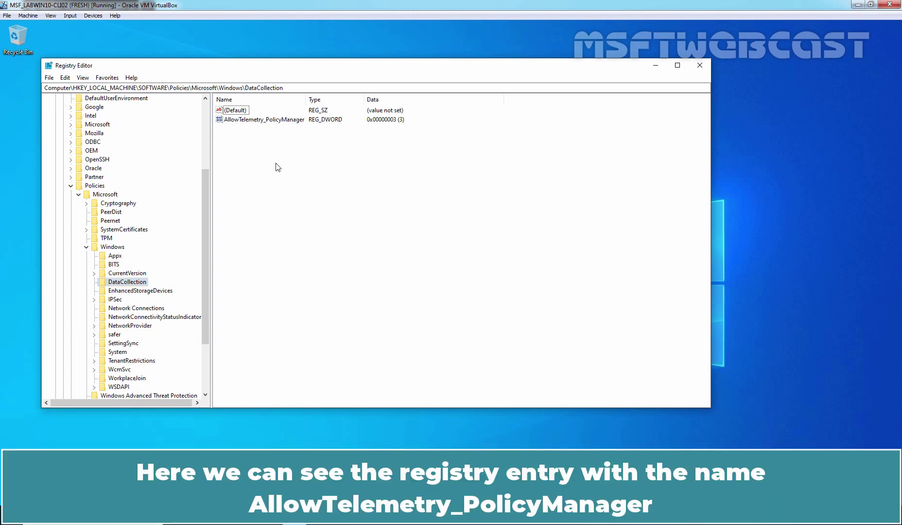
click(233, 120)
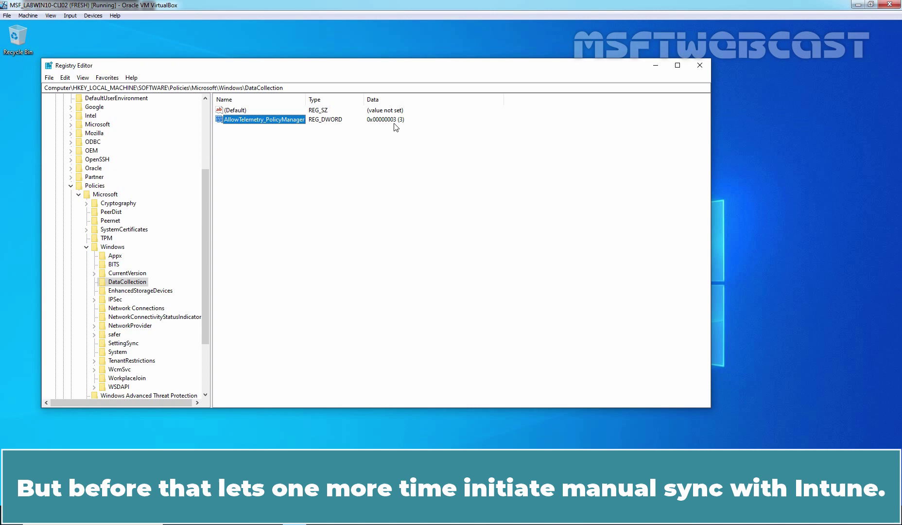
Close Registry Editor and trigger another Intune sync from the Azure AD work account's Info page
click(699, 68)
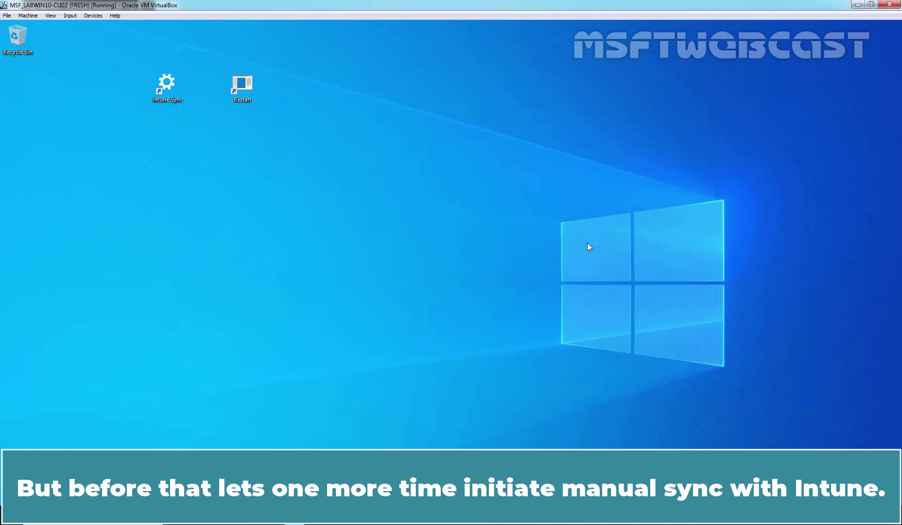
double_click(174, 91)
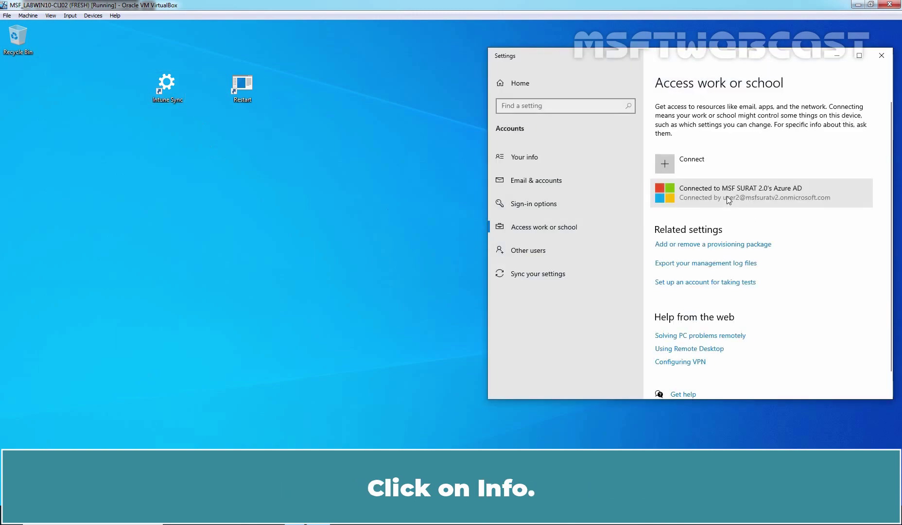
click(727, 198)
click(793, 237)
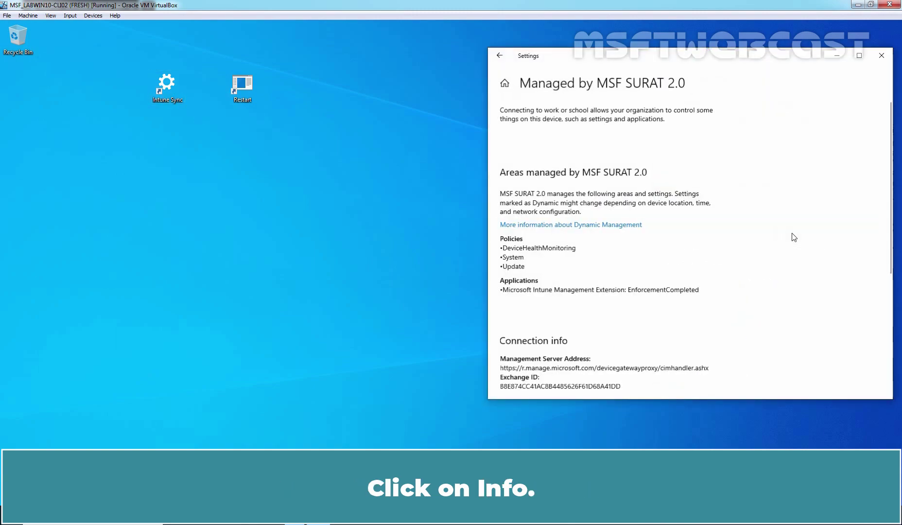
scroll(794, 237, down, 5)
click(523, 277)
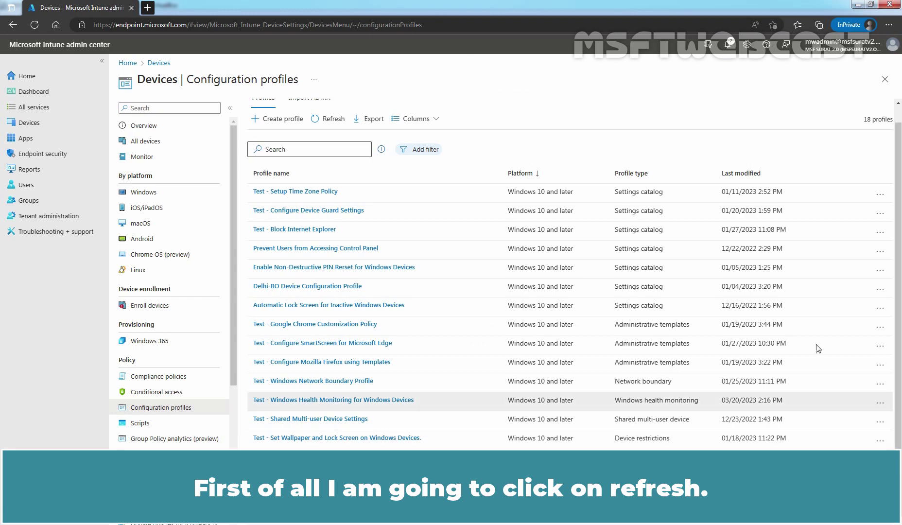
Refresh the profiles list and open the View report page for 'Test - Configure Telemetry for Windows Devices'
scroll(529, 252, up, 1)
click(332, 140)
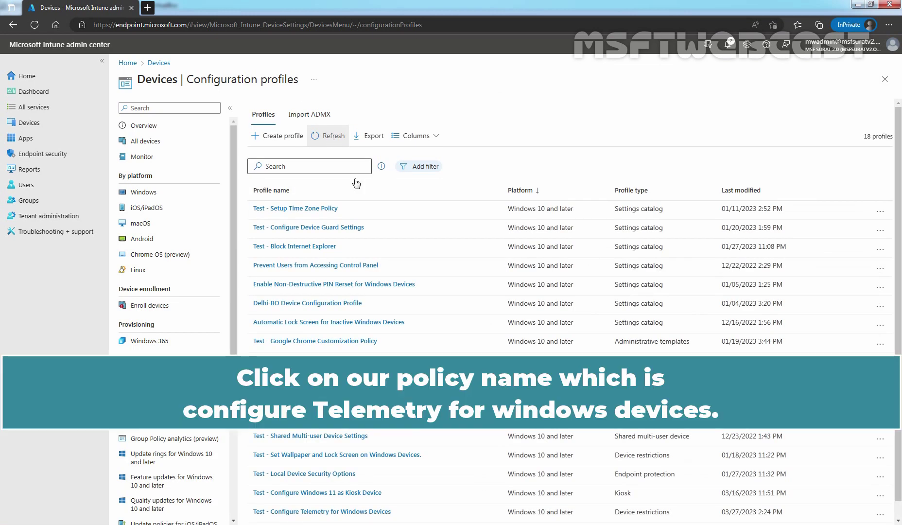
scroll(381, 296, down, 1)
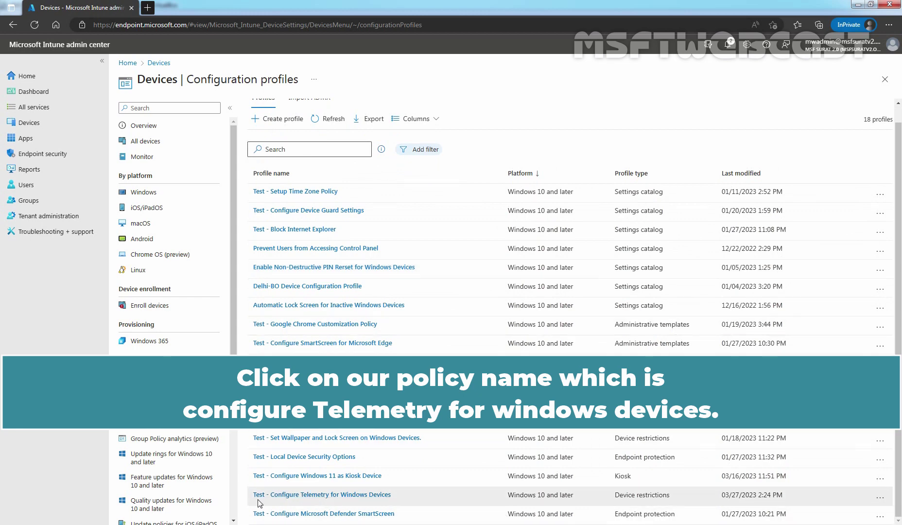
click(349, 496)
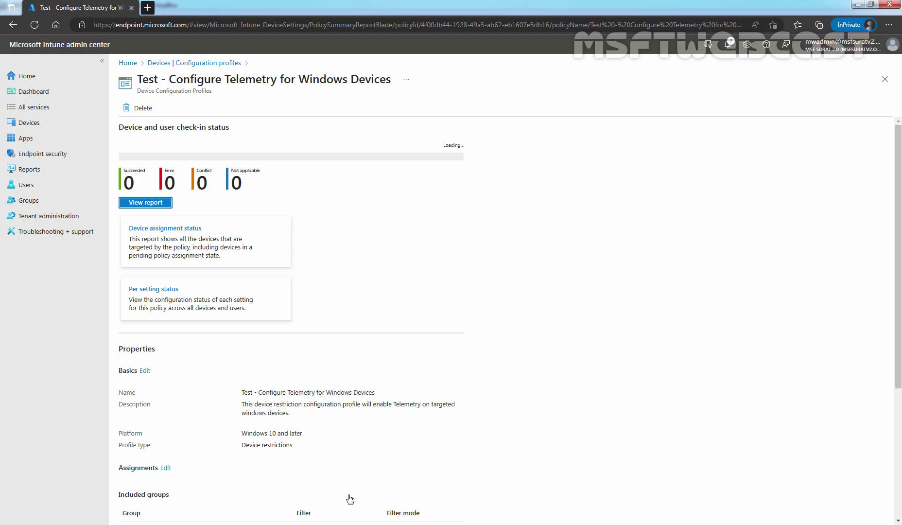
click(145, 193)
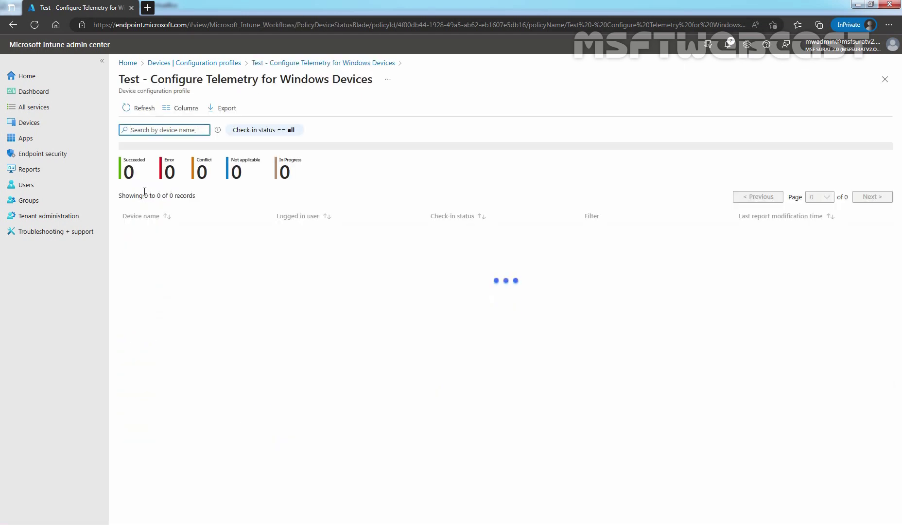